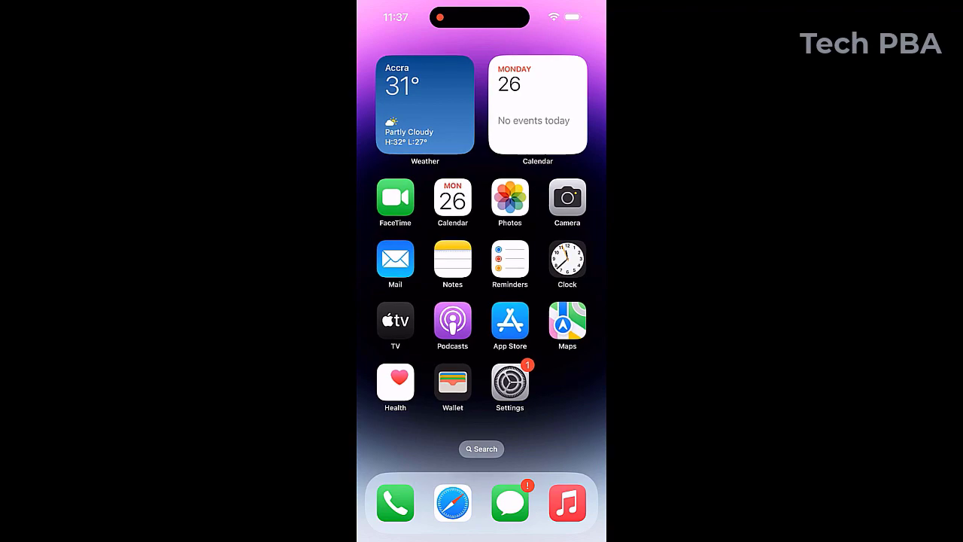
Step: Launch the Settings app from the iPhone home screen
left_click(509, 382)
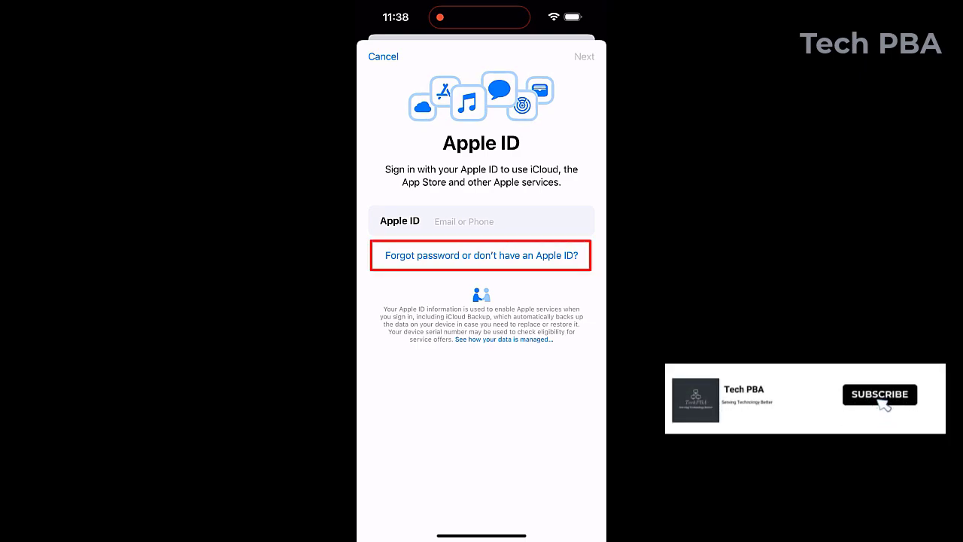
Step: Start a new Apple ID, pick the 17th as birth day, and continue past name and birth date
left_click(482, 255)
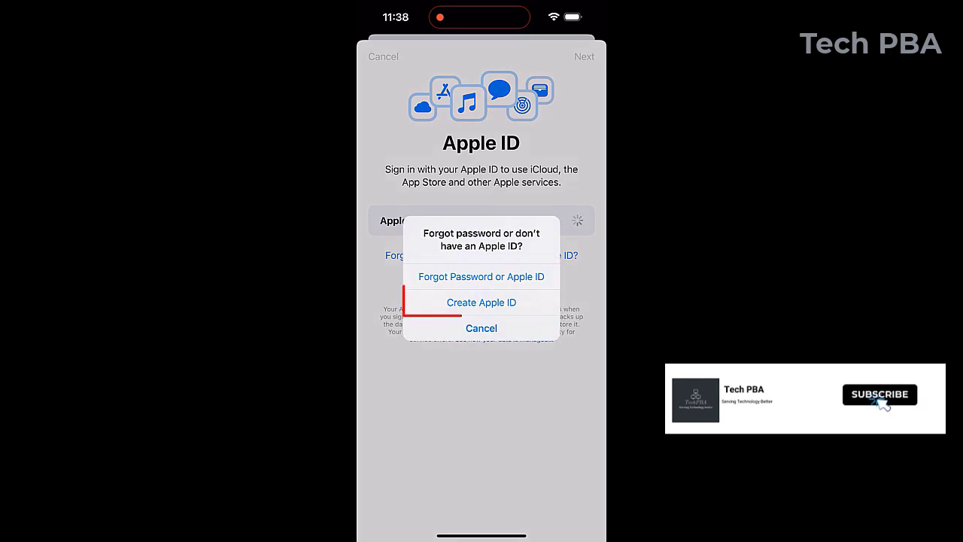
left_click(481, 302)
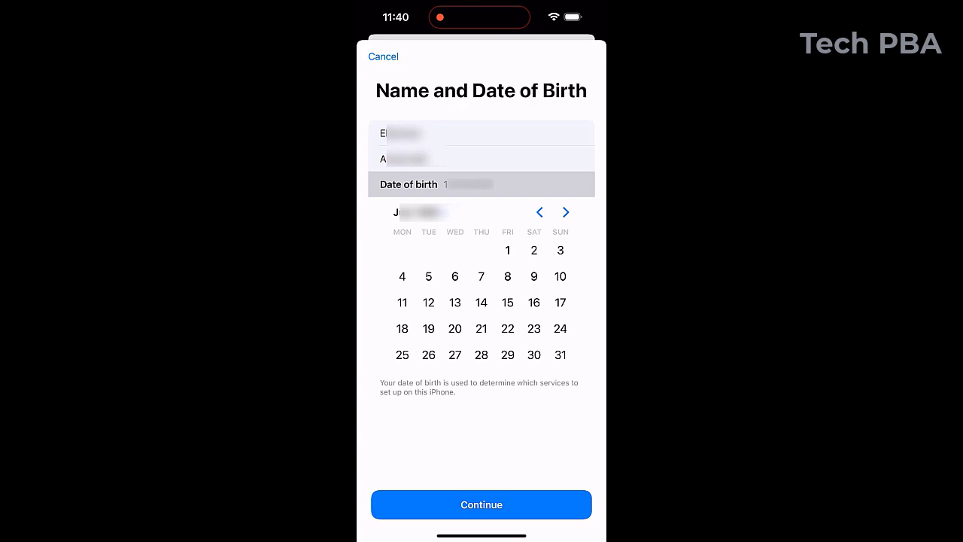
left_click(560, 302)
left_click(481, 504)
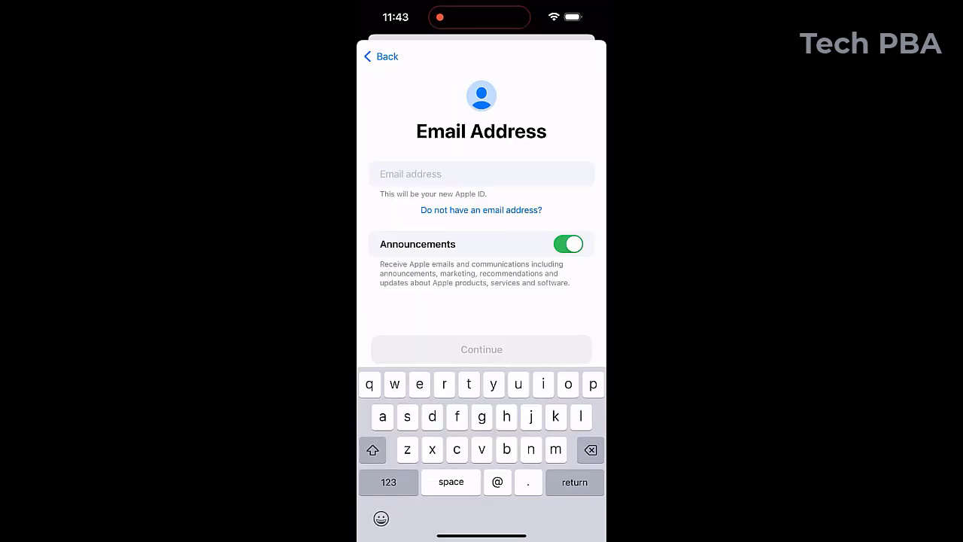
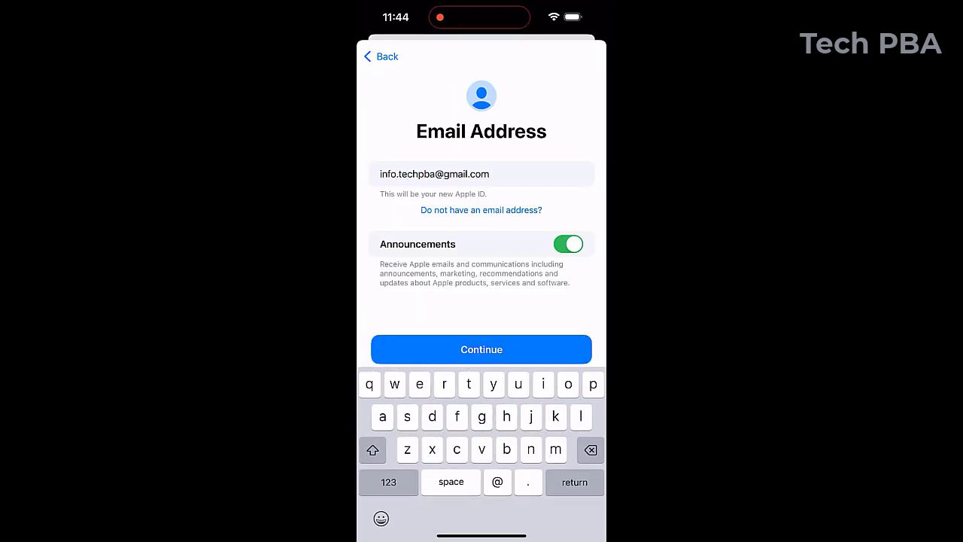
Step: Enter the new account's email address, then fill in the matching password confirmation
key("Return")
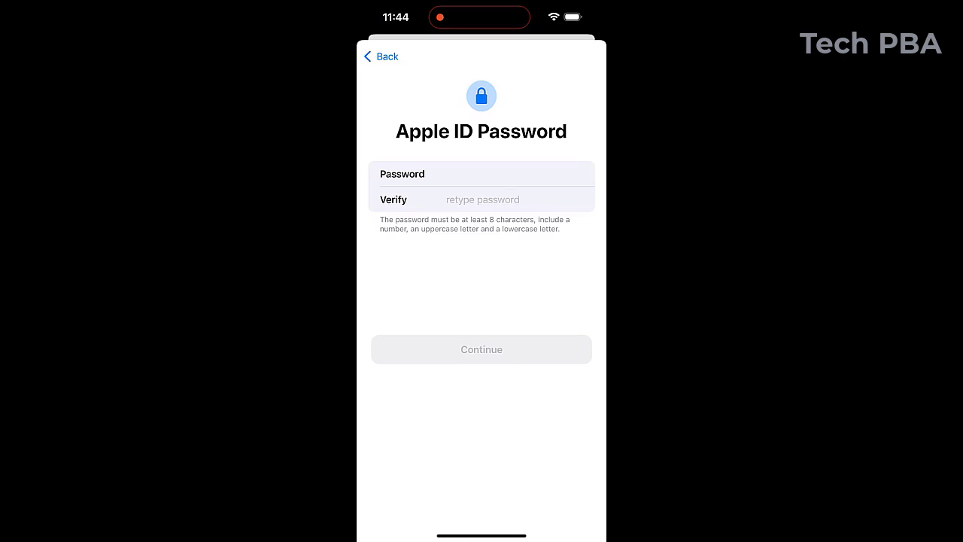
key("ctrl+v")
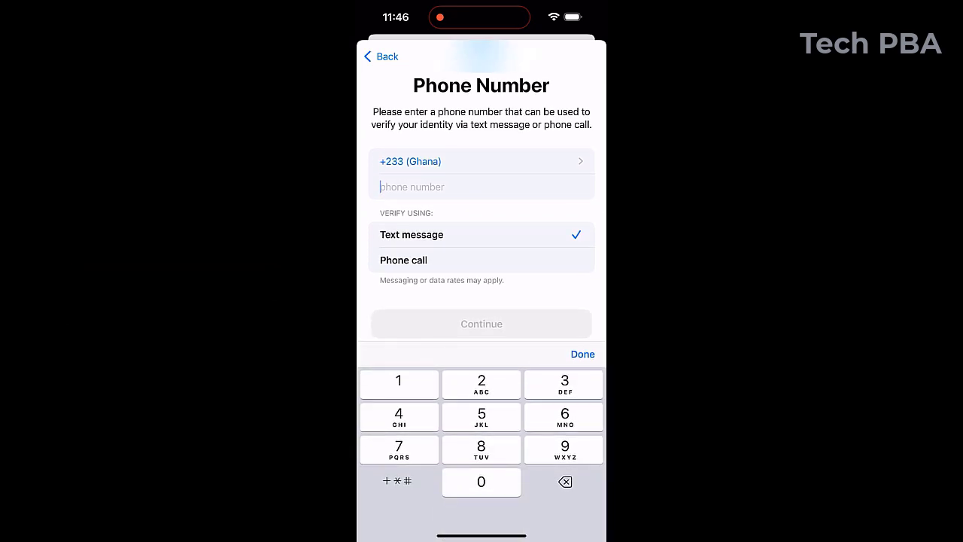
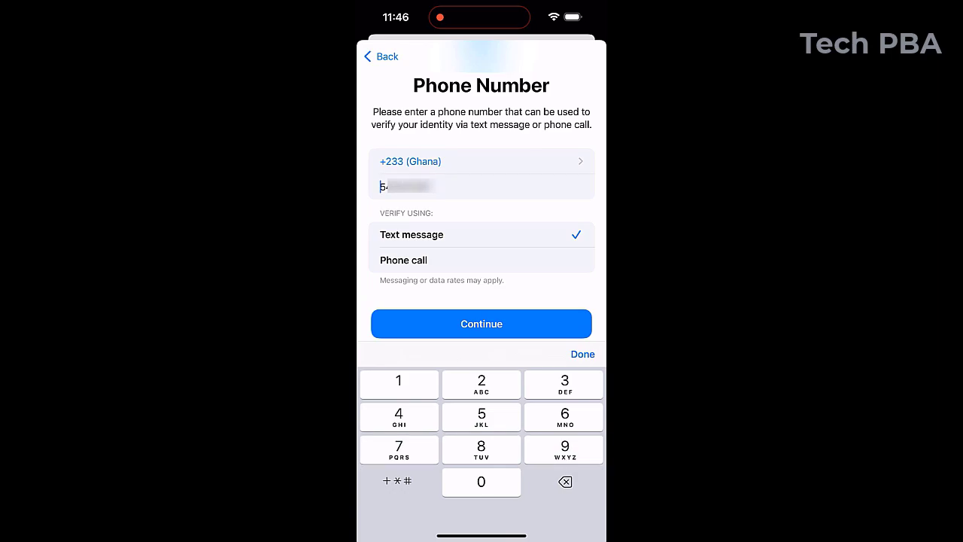
Step: Enter the Ghana phone number and the six-digit code texted to it
left_click(481, 323)
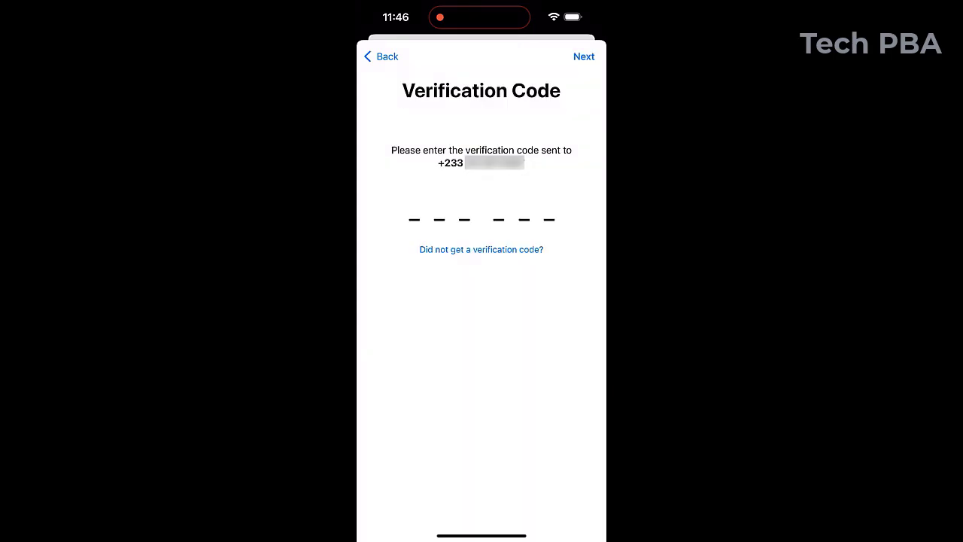
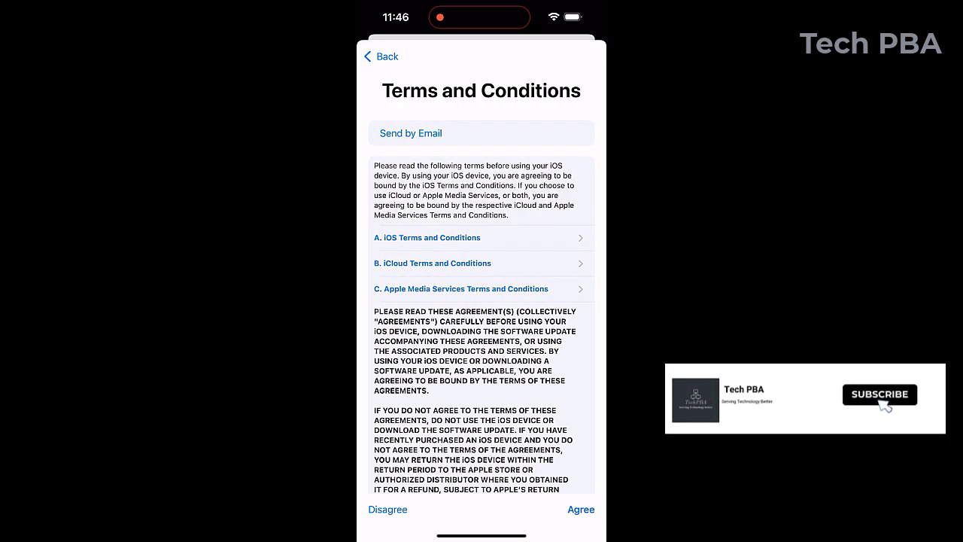
Step: Scroll through the Terms and Conditions and agree to them
scroll(481, 338, "down", 2)
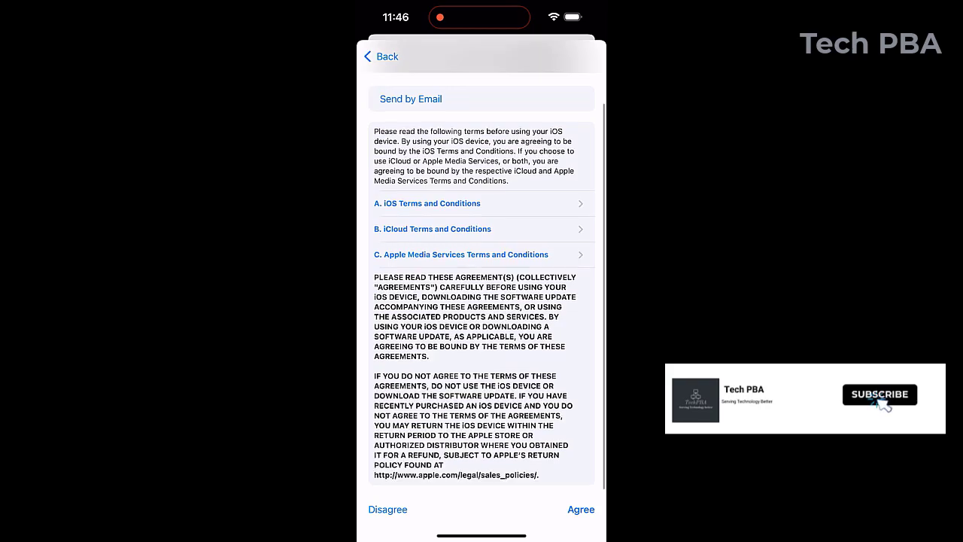
left_click(580, 509)
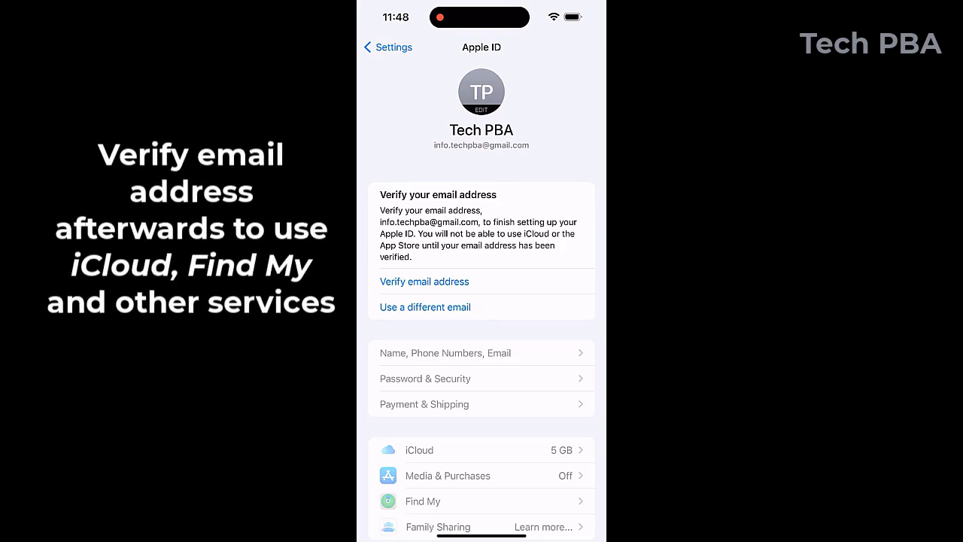
Step: Go back to the main Settings list and swipe up to the home screen
scroll(486, 316, "down", 5)
scroll(486, 316, "up", 5)
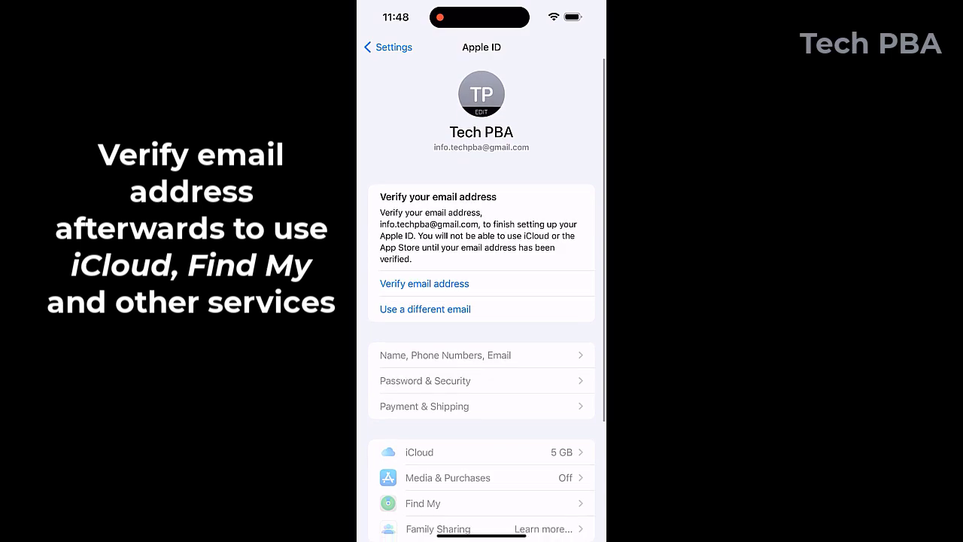
left_click(388, 46)
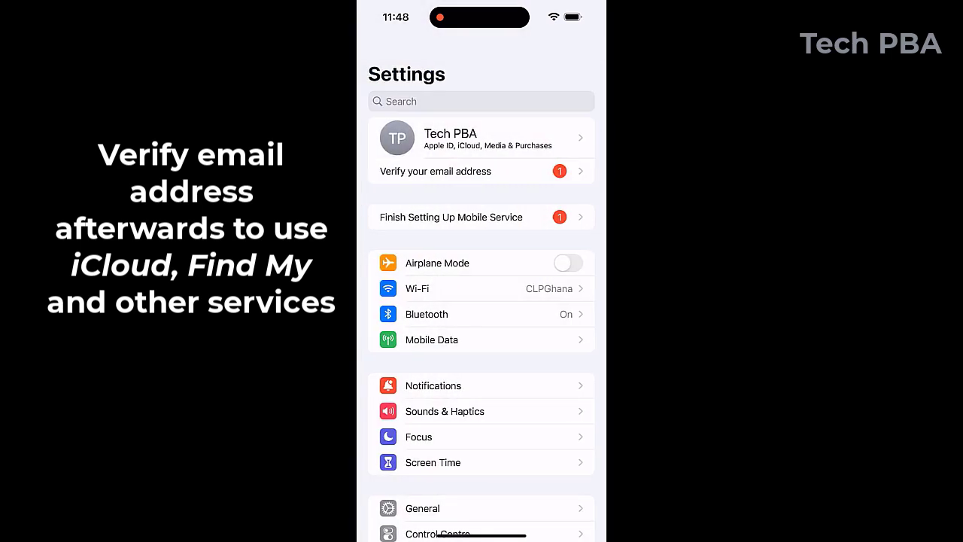
left_click_drag(481, 536, 481, 338)
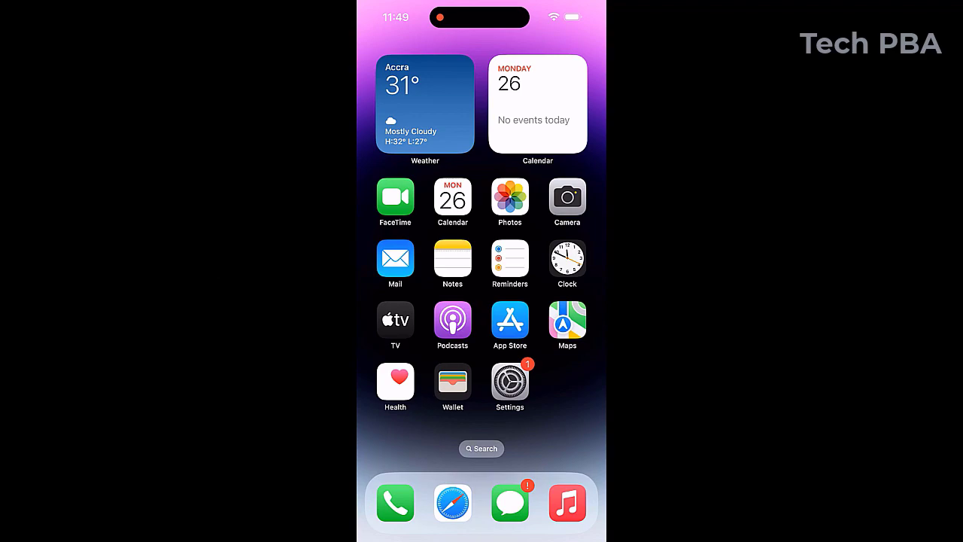
Step: In the App Store, choose Create New Apple ID from the profile account sheet
left_click(510, 319)
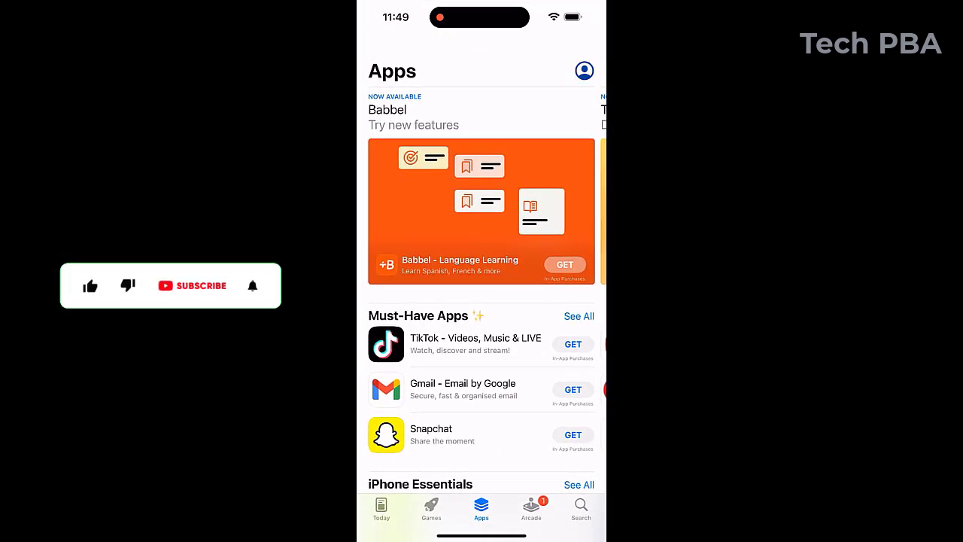
left_click(584, 71)
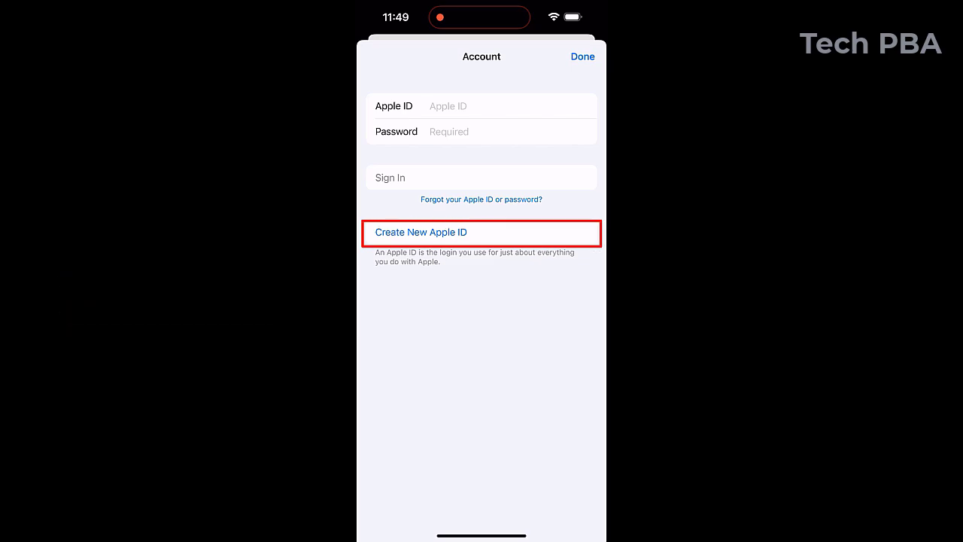
left_click(421, 232)
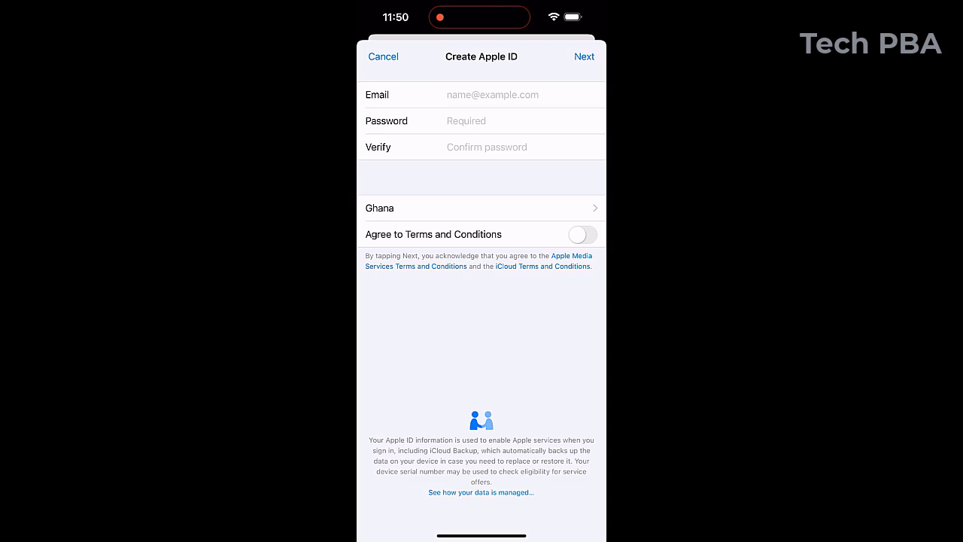
left_click(583, 235)
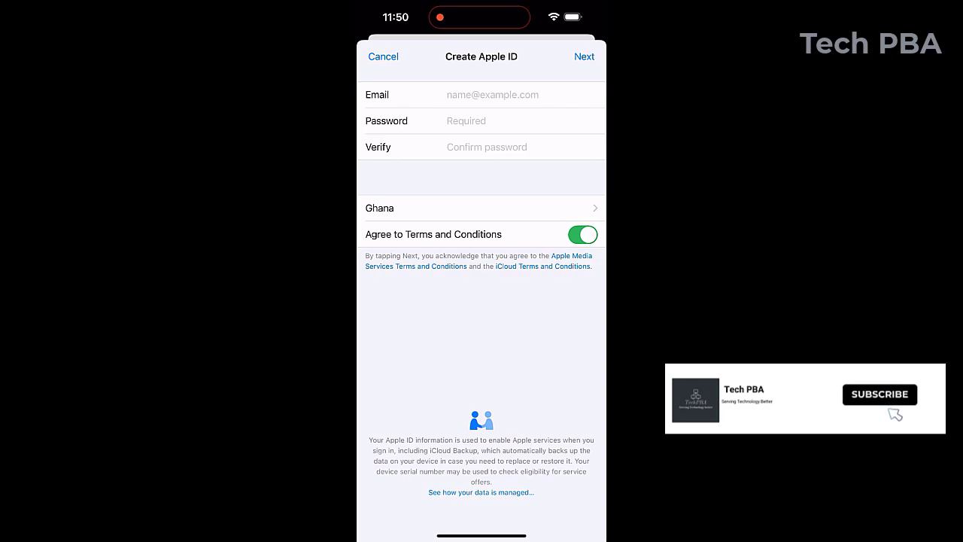
left_click(582, 234)
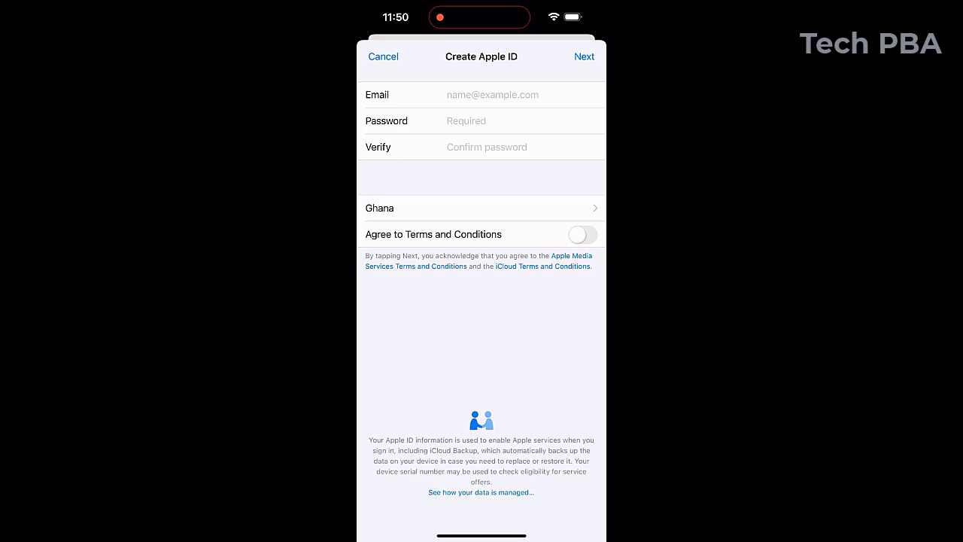
Step: Cancel the Create Apple ID sheet and swipe up to leave the App Store
left_click(383, 56)
left_click_drag(482, 535, 481, 339)
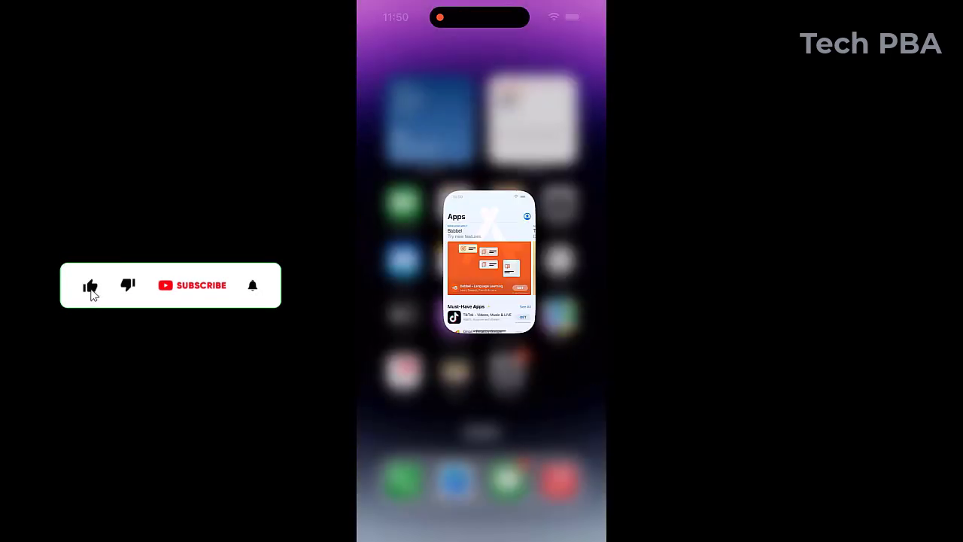